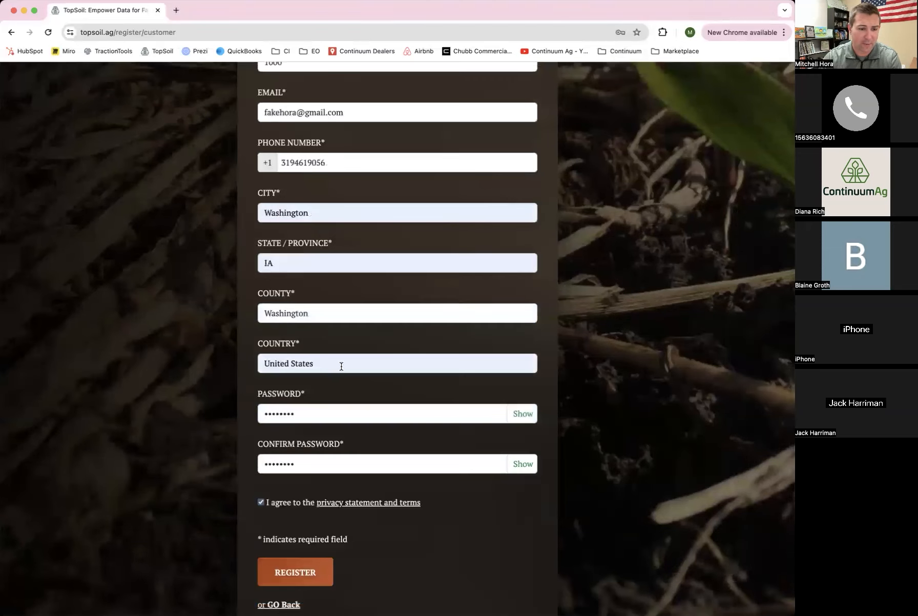
Step: Submit the completed customer registration form
scroll(362, 453, down, 3)
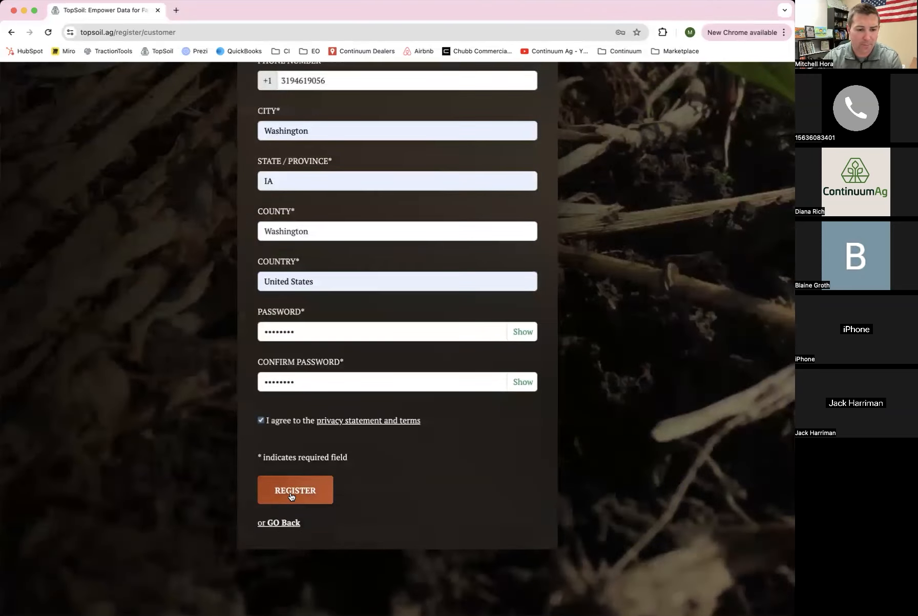
click(292, 493)
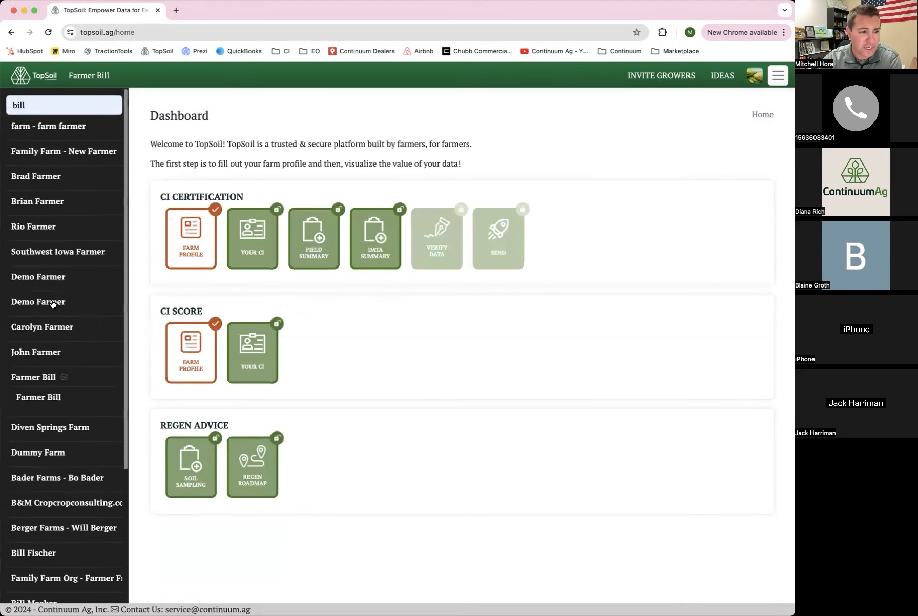
Step: Look through the farm list and review the fields of the grower invitation form, closing it without sending an invitation
scroll(43, 266, down, 3)
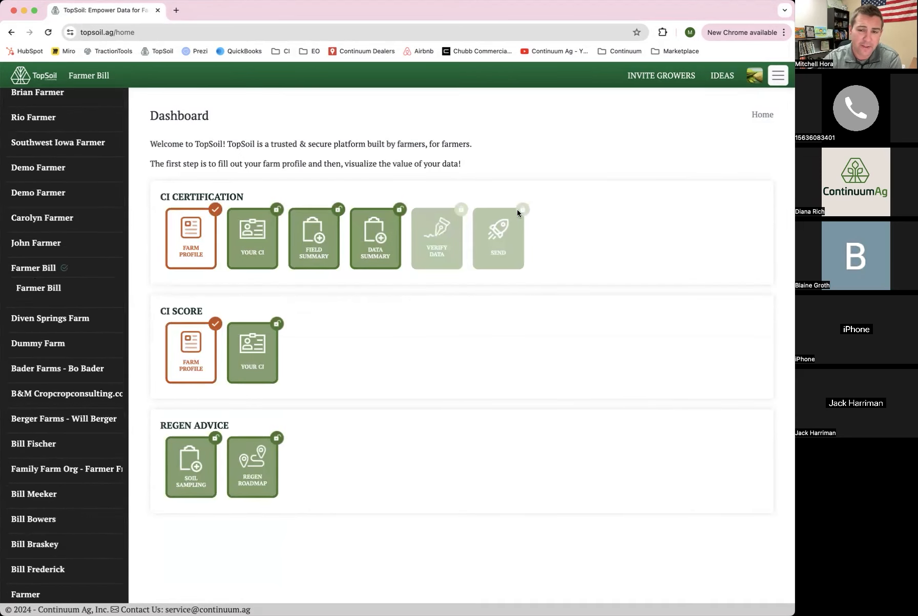
click(668, 77)
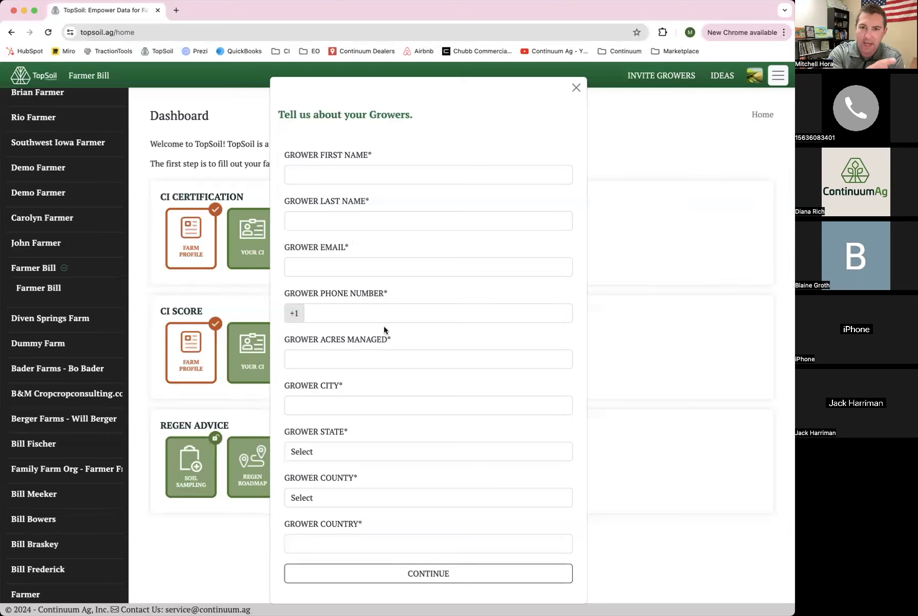
click(576, 88)
scroll(39, 270, down, 2)
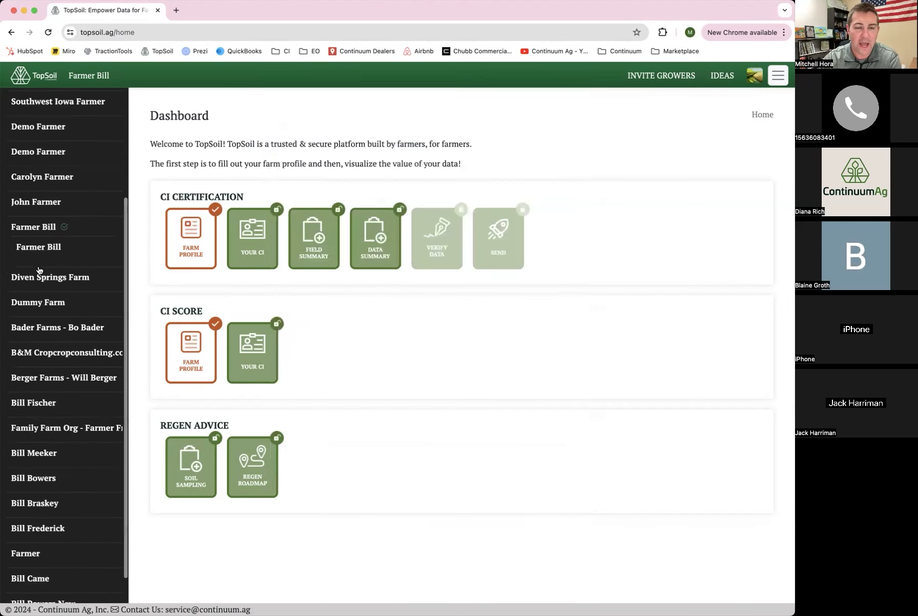
Step: Open the CI Certification farm profile and delete its existing Corn crop
click(191, 241)
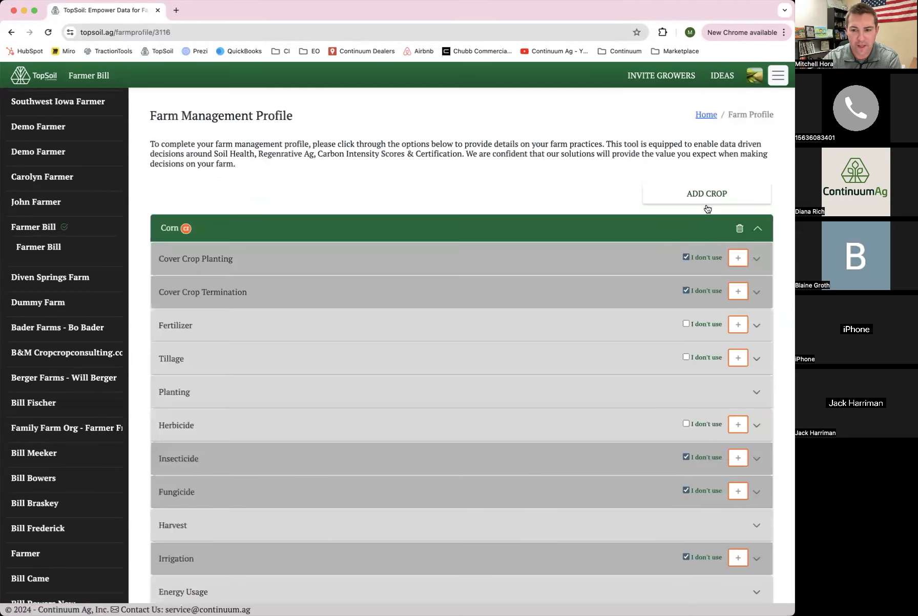
click(707, 201)
click(739, 228)
click(531, 177)
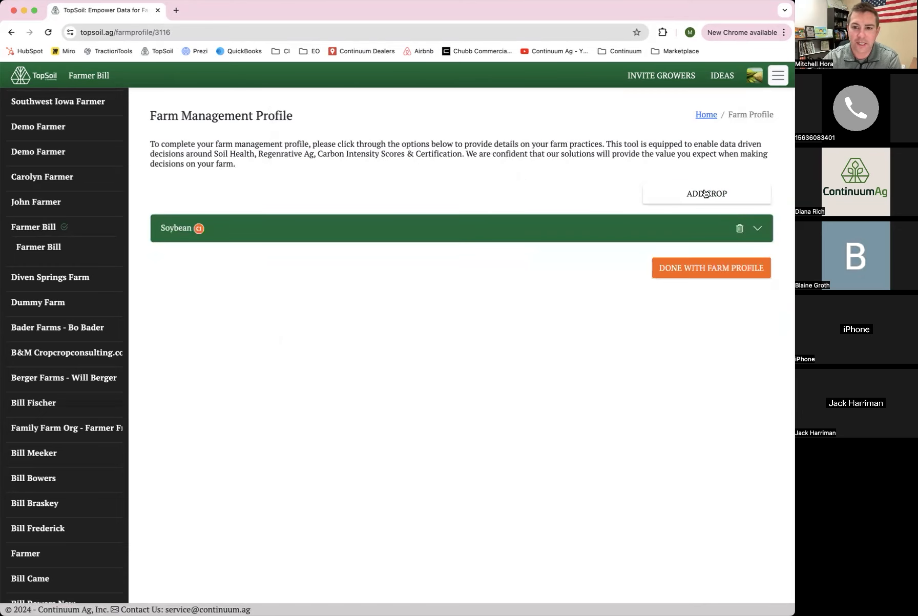
Step: Add Corn as a new crop in the farm profile and expand its list of practices
click(705, 193)
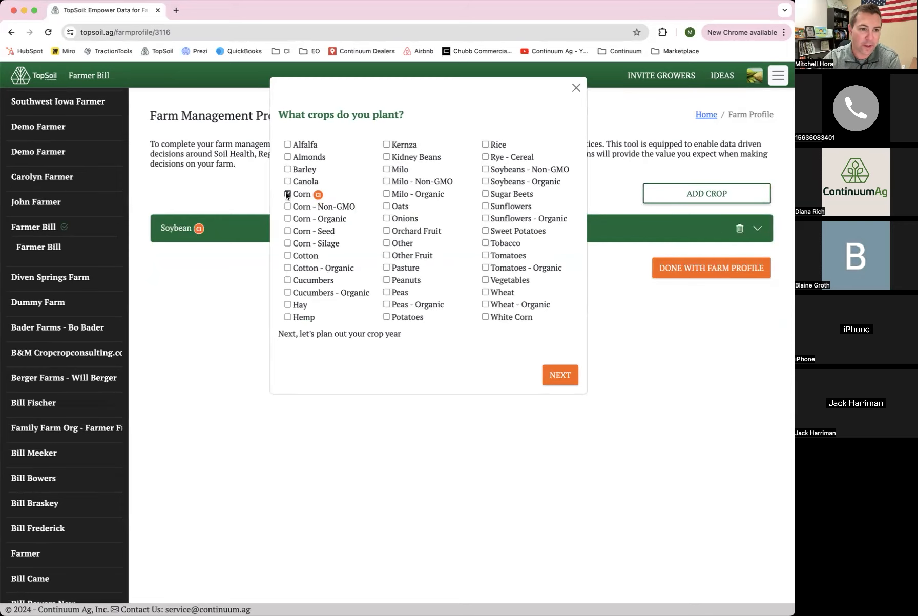
click(557, 375)
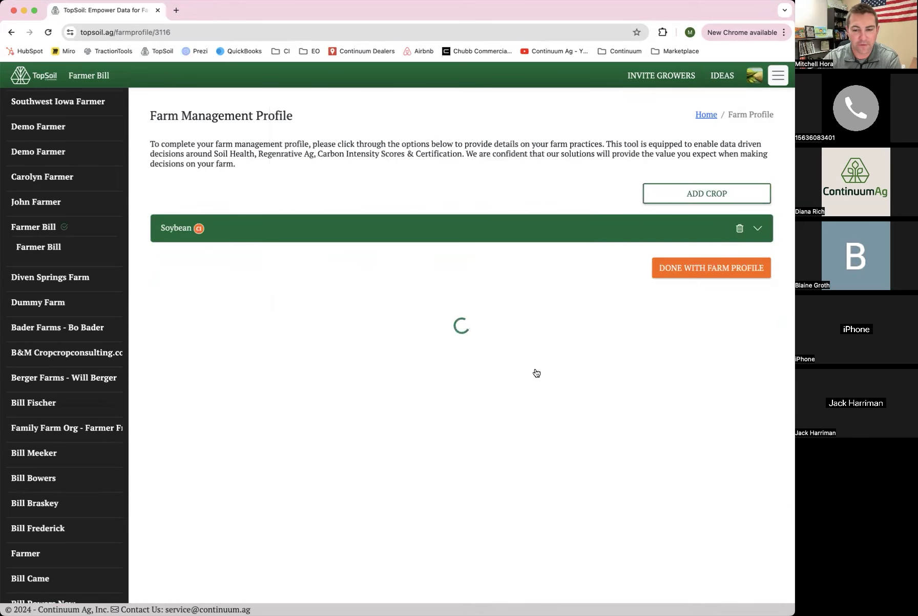
click(242, 231)
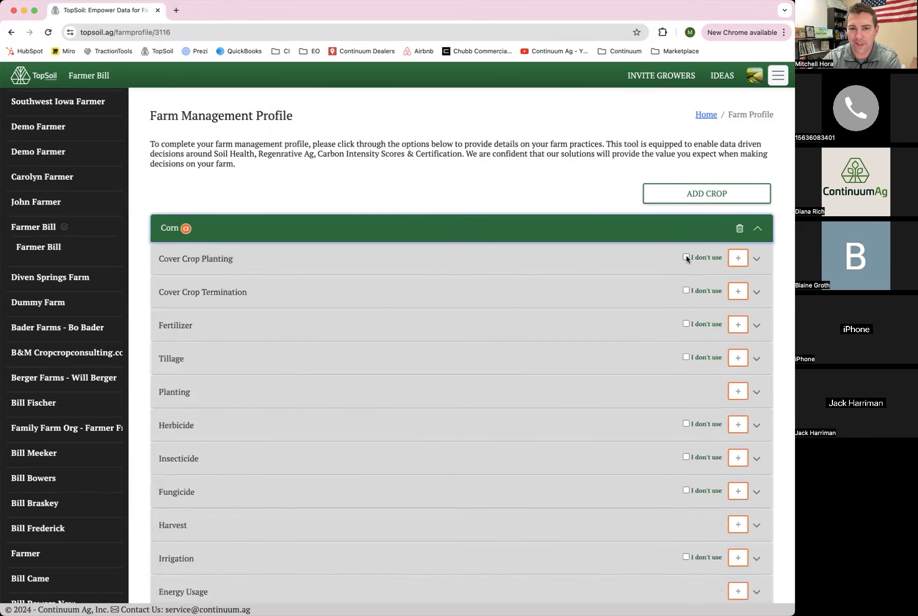
Step: Start a cover crop planting entry for Corn and date it 10/16/2023
click(737, 258)
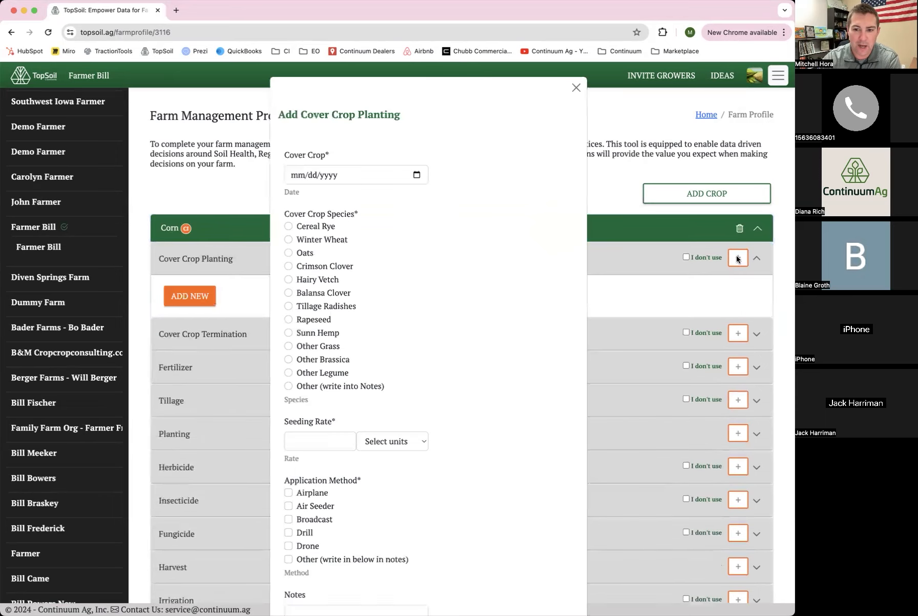
click(417, 175)
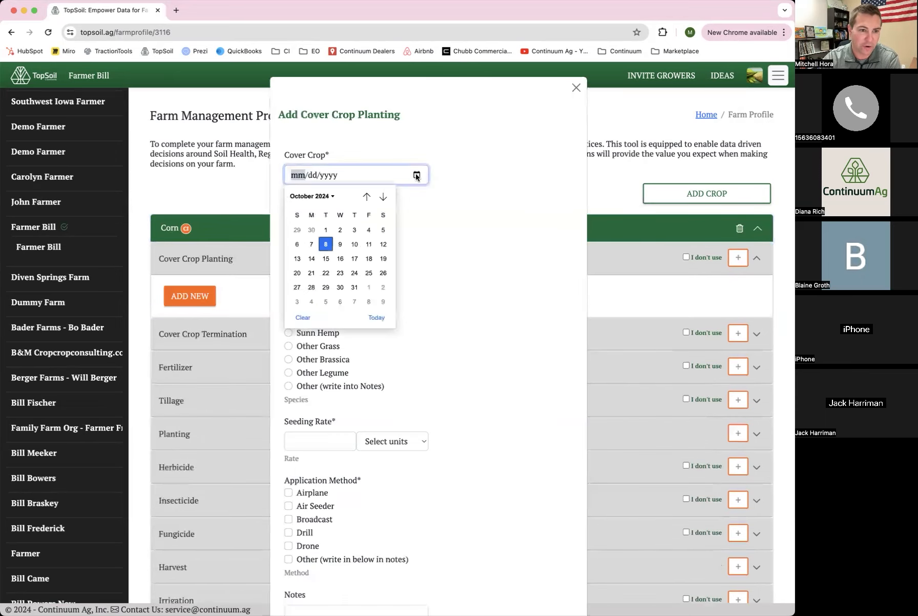
click(367, 197)
click(366, 197)
click(366, 196)
click(366, 197)
click(367, 197)
click(366, 197)
click(366, 196)
click(367, 196)
click(366, 196)
click(367, 197)
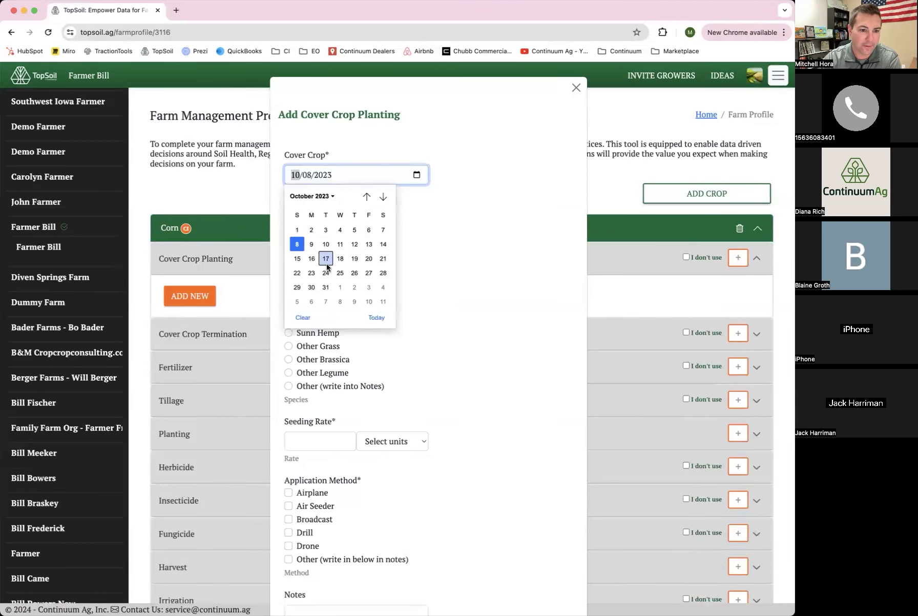
click(311, 258)
Step: Choose Cereal Rye as the cover crop species with a seeding rate of 45 lbs/ac
click(288, 226)
click(312, 440)
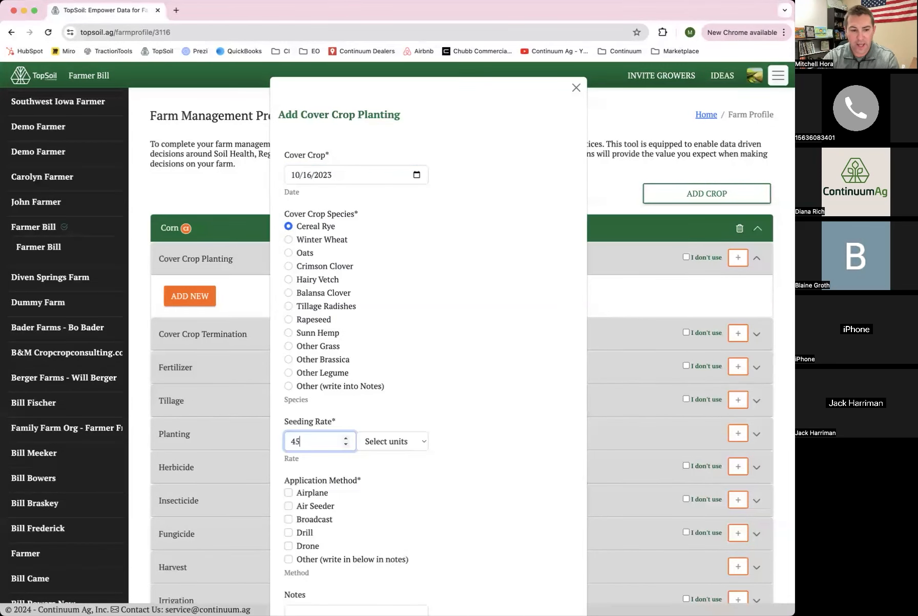
click(391, 444)
click(386, 443)
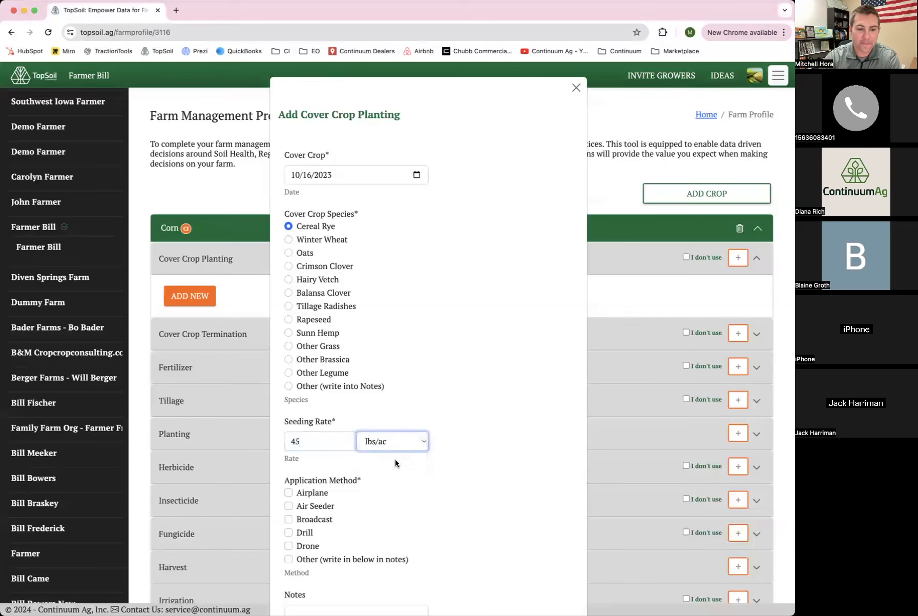
Step: Set the cover crop's application method to Air Seeder and submit the planting entry
scroll(395, 459, down, 2)
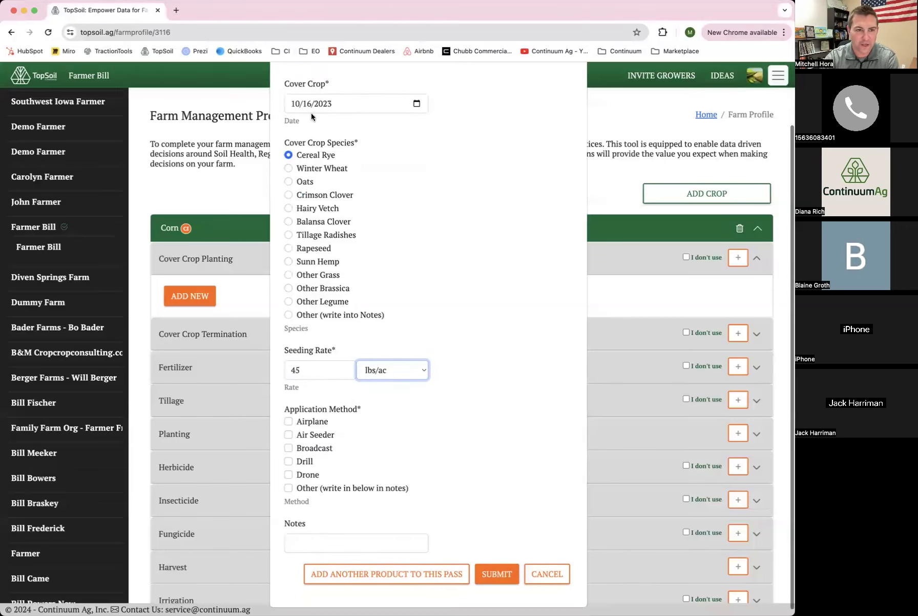
scroll(413, 443, down, 1)
click(288, 428)
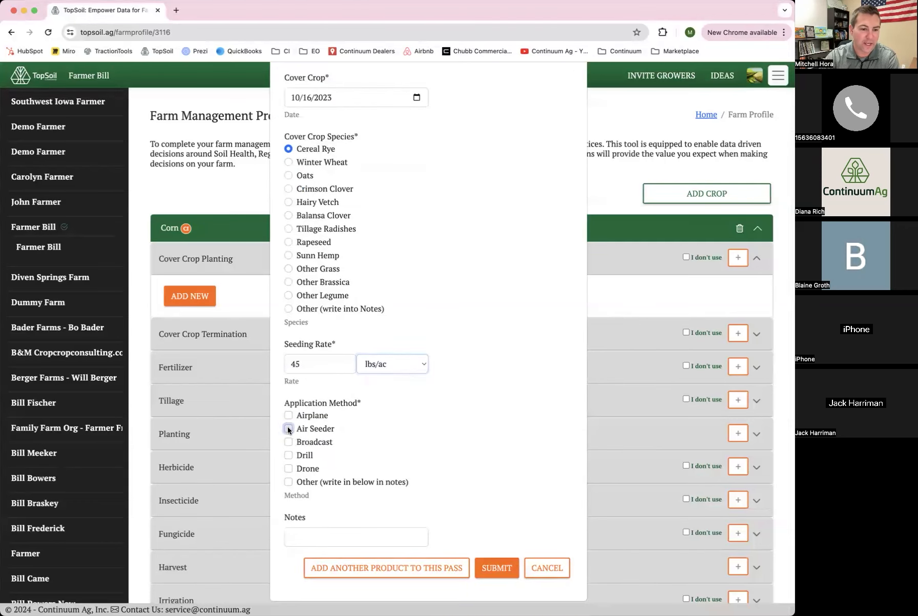
click(495, 566)
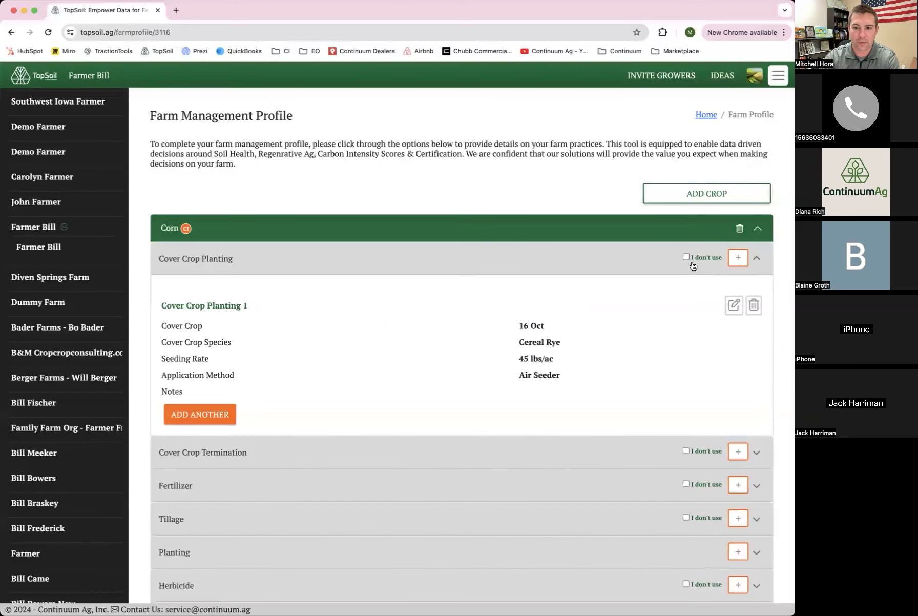
Step: Add a cover crop termination for Corn with target date 05/13/2024 and the first listed option, and submit it
scroll(451, 292, down, 3)
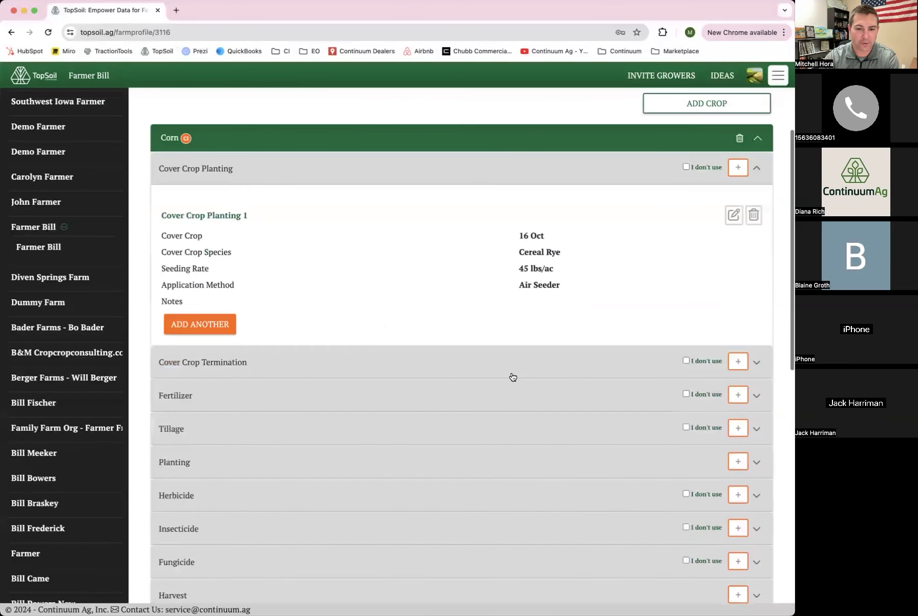
click(745, 360)
click(416, 175)
click(367, 196)
click(366, 196)
click(367, 196)
click(367, 196)
click(367, 196)
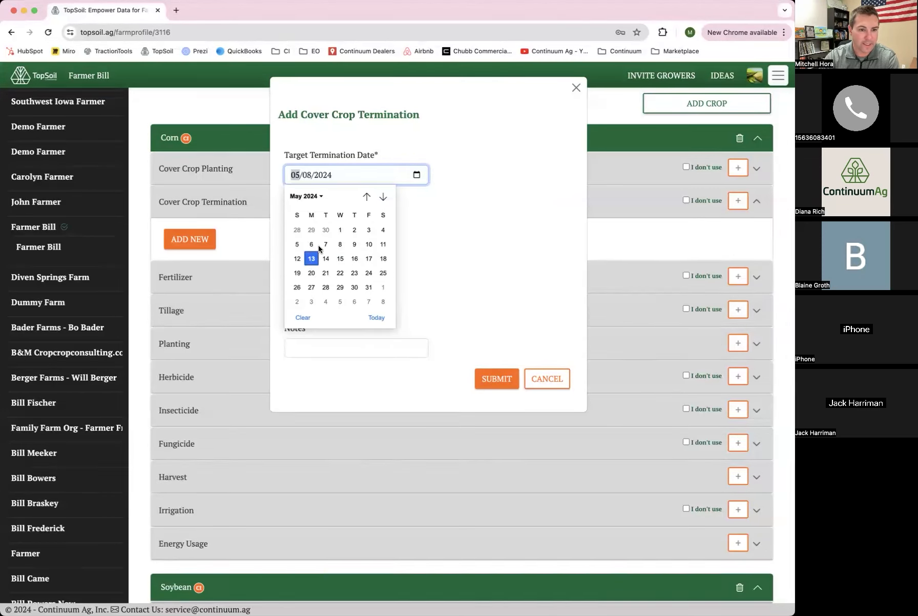
click(312, 258)
click(288, 224)
click(495, 378)
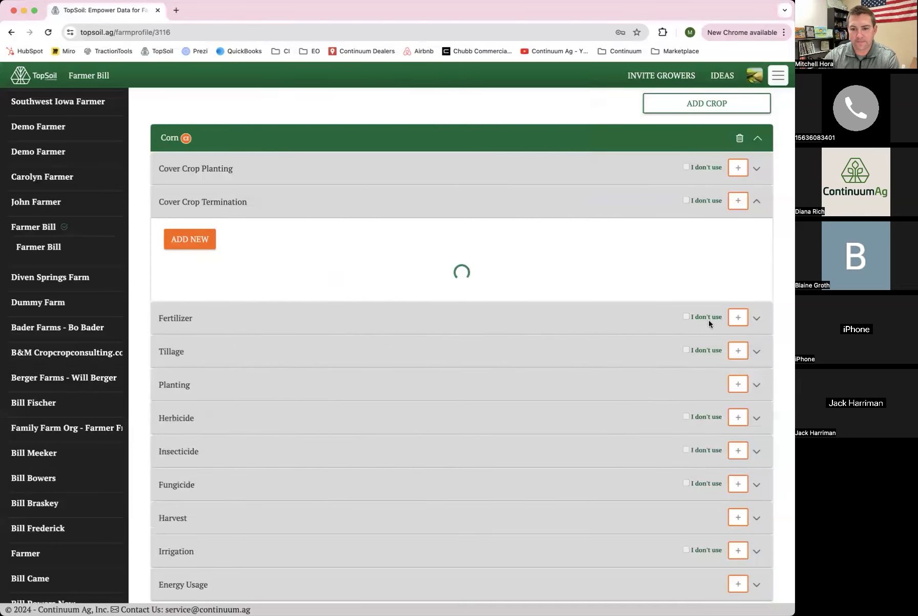
Step: Start a fertilizer entry for Corn and date it 12/04/2023
click(738, 335)
click(417, 175)
click(367, 196)
click(367, 196)
click(366, 196)
click(366, 196)
click(367, 196)
click(367, 196)
click(367, 196)
click(367, 196)
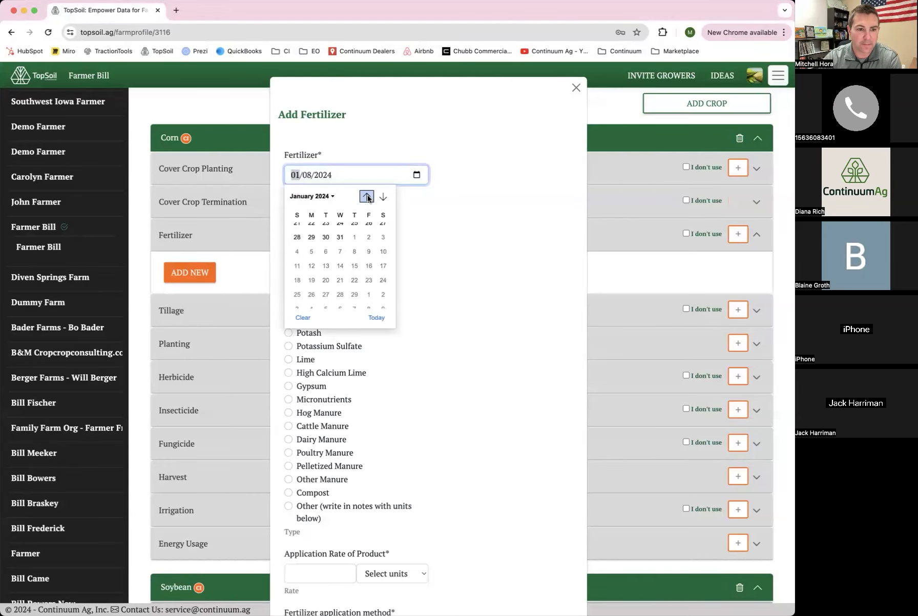
click(366, 196)
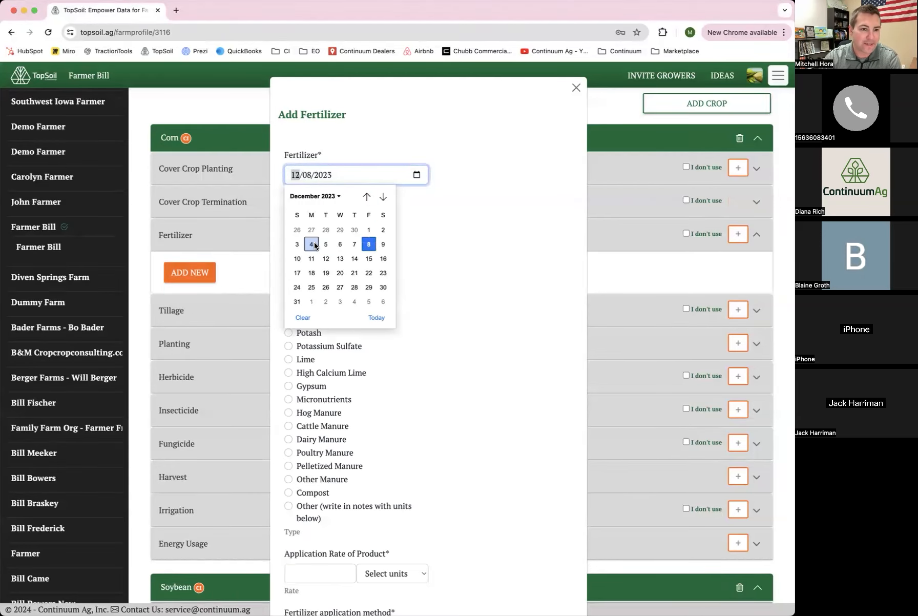
click(313, 244)
Step: Choose Anhydrous Ammonia as the fertilizer with an application rate of 170 lbs/ac
scroll(427, 276, down, 5)
click(317, 398)
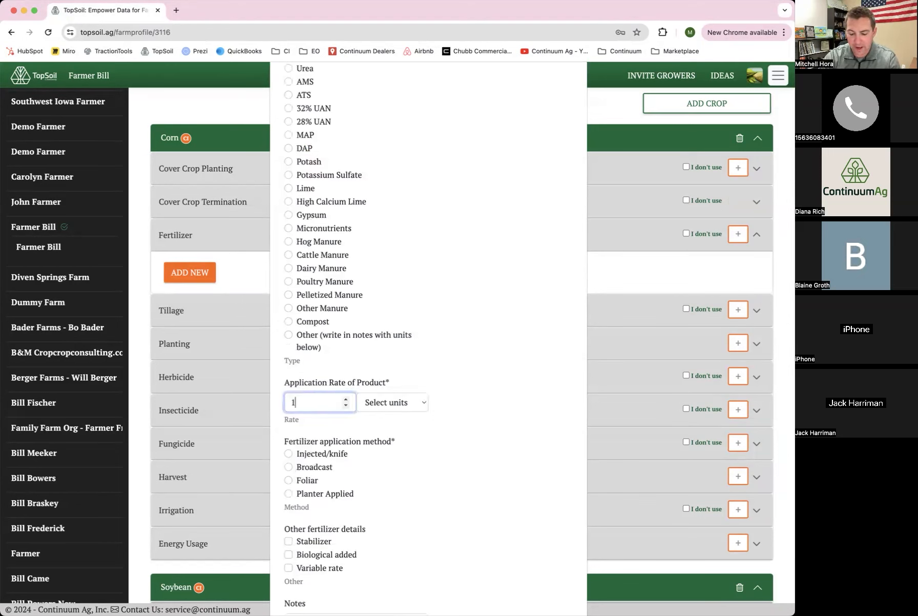
text(170)
click(389, 401)
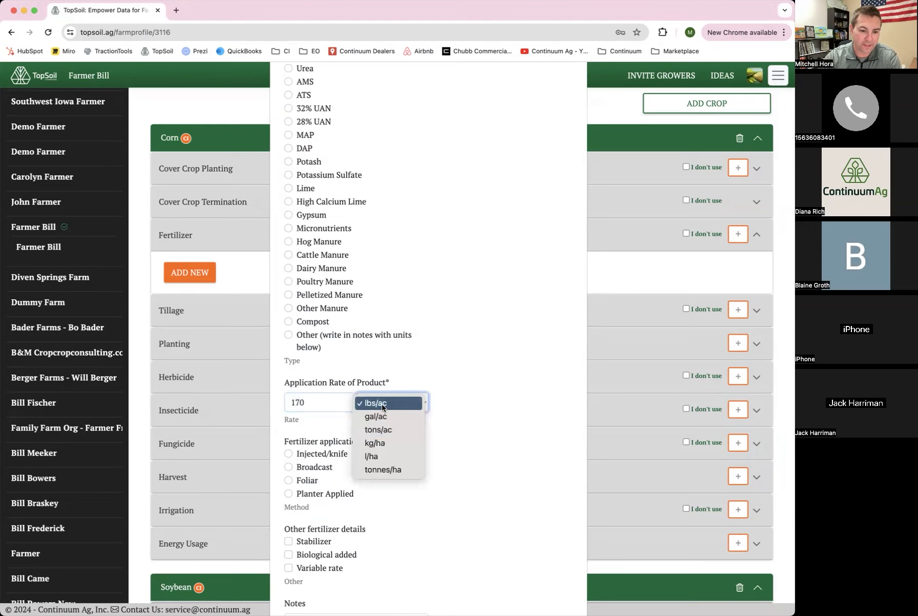
click(382, 407)
Step: Set the fertilizer application method to Injected/knife, include Stabilizer, and submit the entry
scroll(394, 407, down, 2)
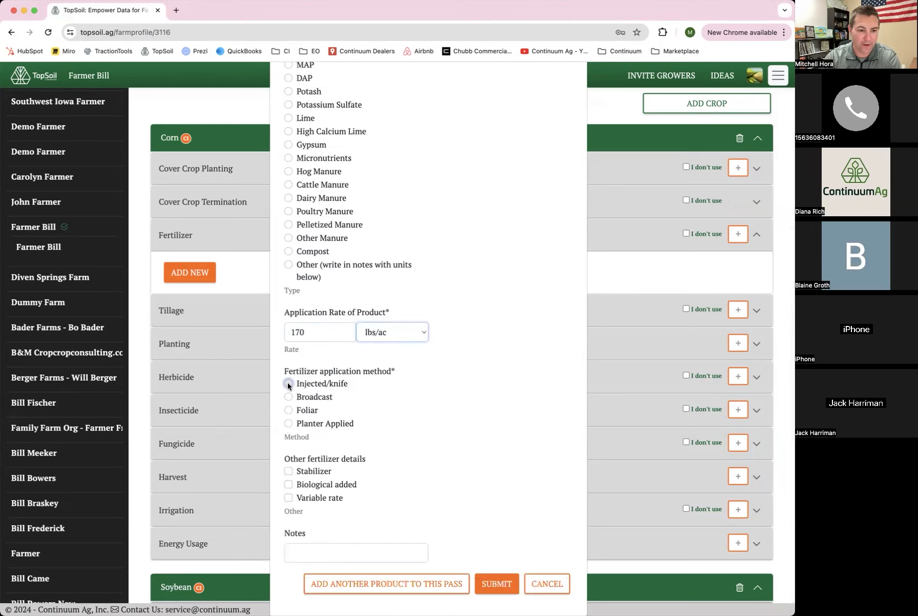
click(289, 383)
scroll(493, 404, down, 1)
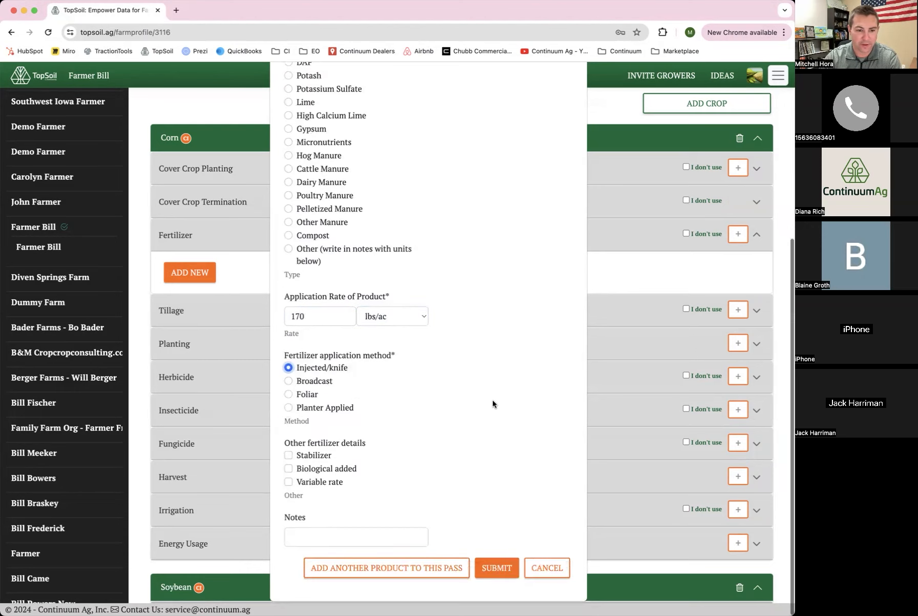
click(289, 456)
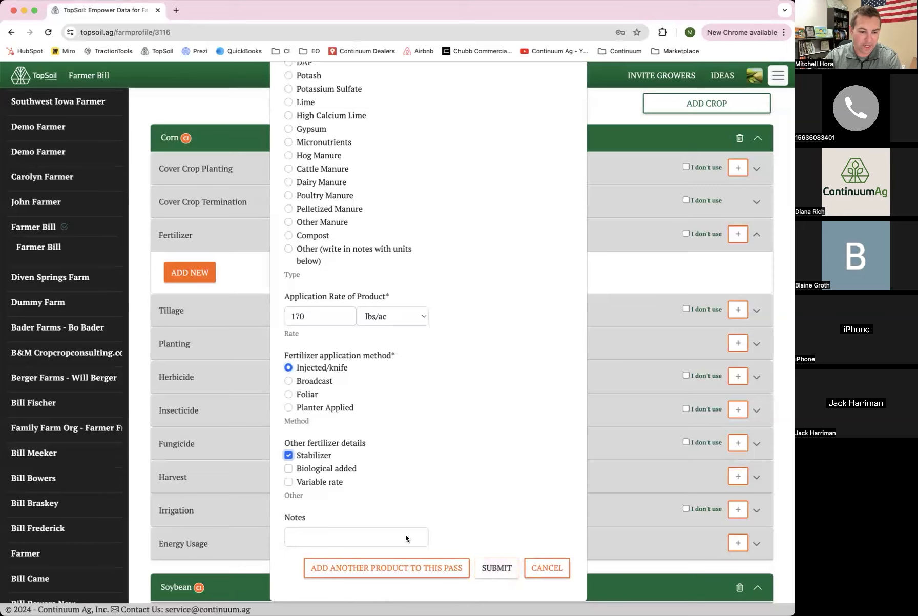
click(489, 561)
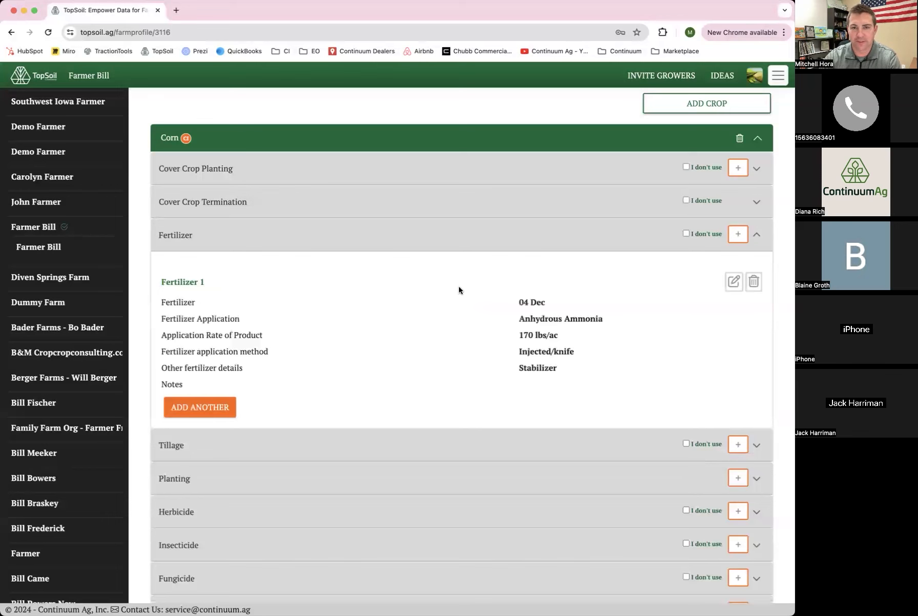
Step: Start another fertilizer entry for Corn and date it 05/13/2024
click(209, 408)
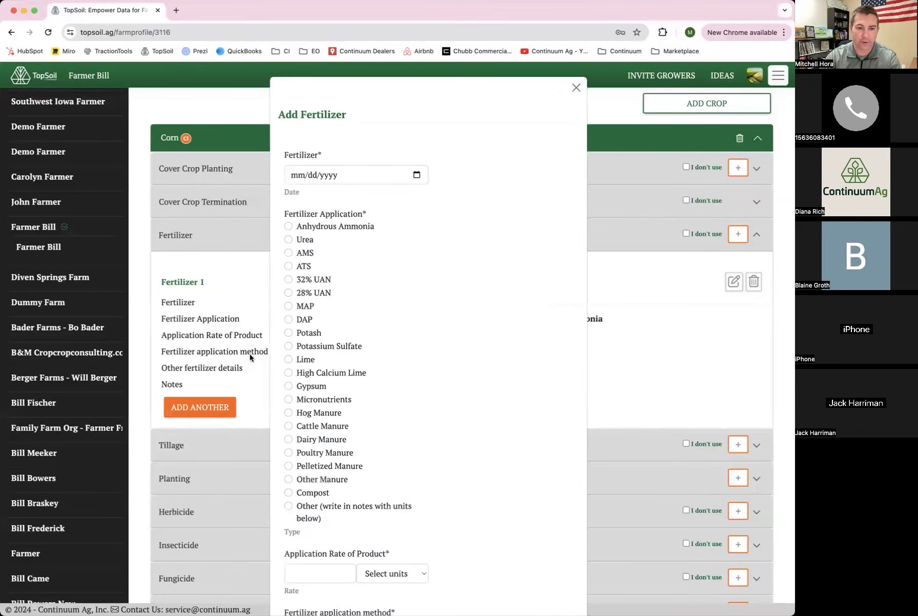
click(417, 175)
click(366, 197)
click(367, 197)
click(367, 196)
click(367, 197)
click(367, 196)
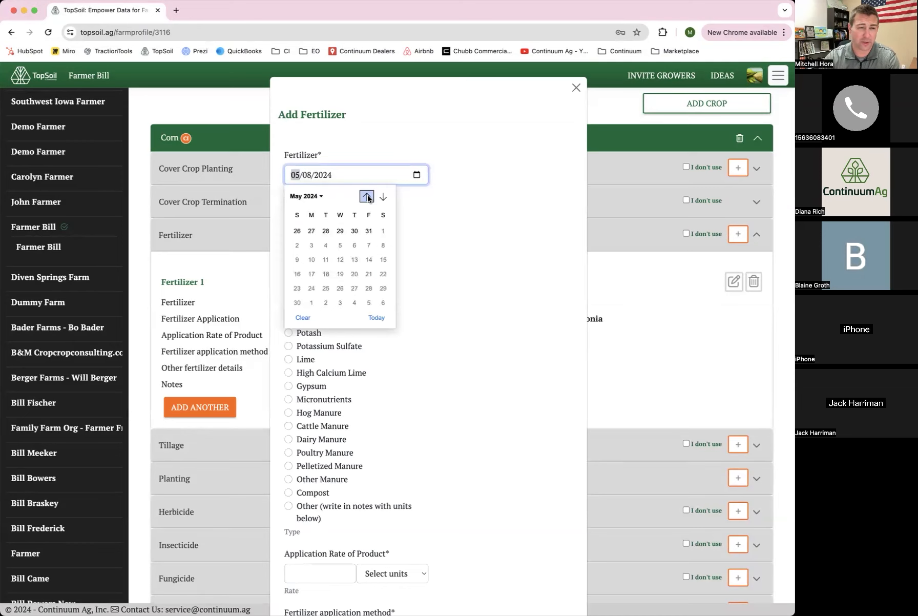
click(312, 257)
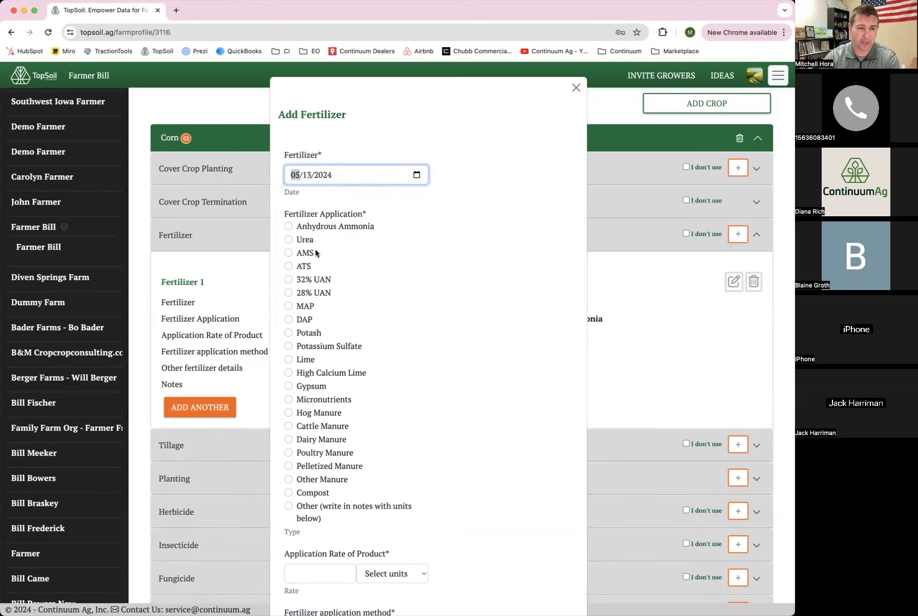
Step: Choose 32% UAN as the fertilizer with an application rate of 15 gal/ac
click(288, 279)
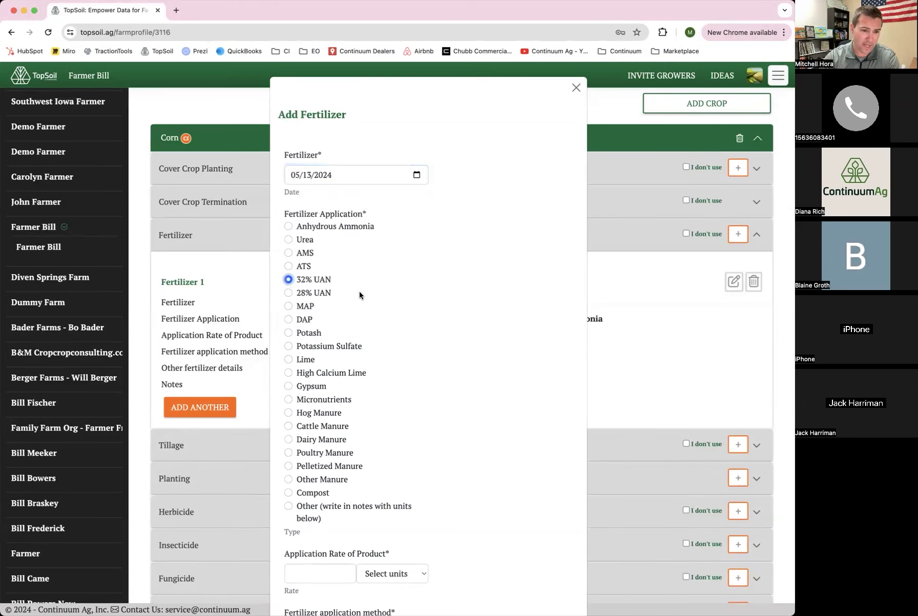
scroll(406, 307, down, 3)
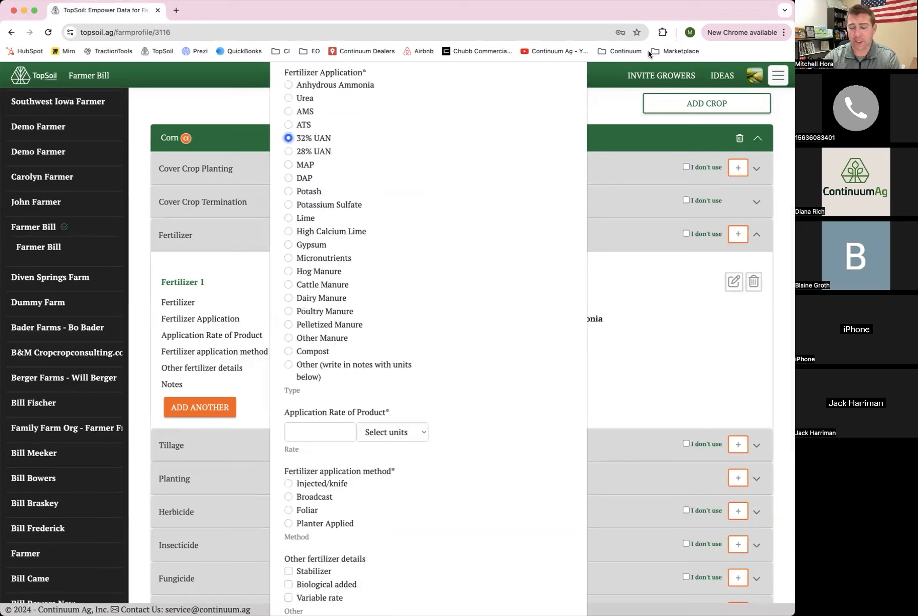
scroll(322, 389, down, 2)
click(318, 388)
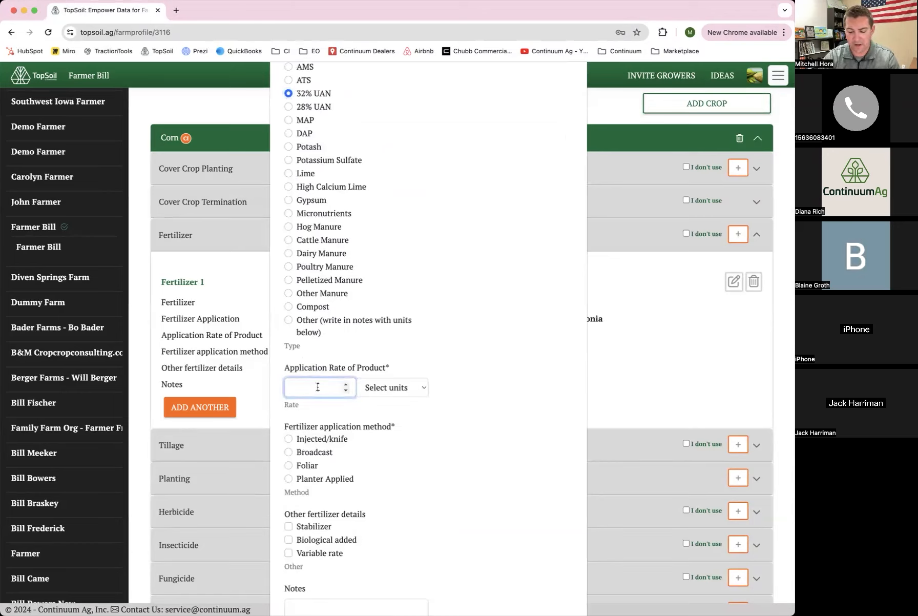
click(386, 389)
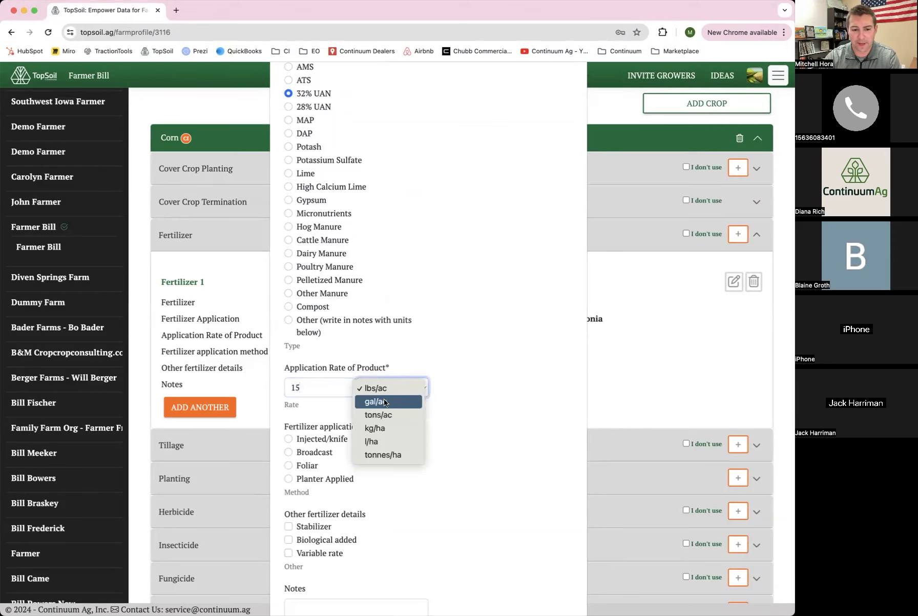
click(397, 401)
Step: Set the fertilizer application method to Injected/knife and submit the 32% UAN entry
scroll(489, 381, down, 2)
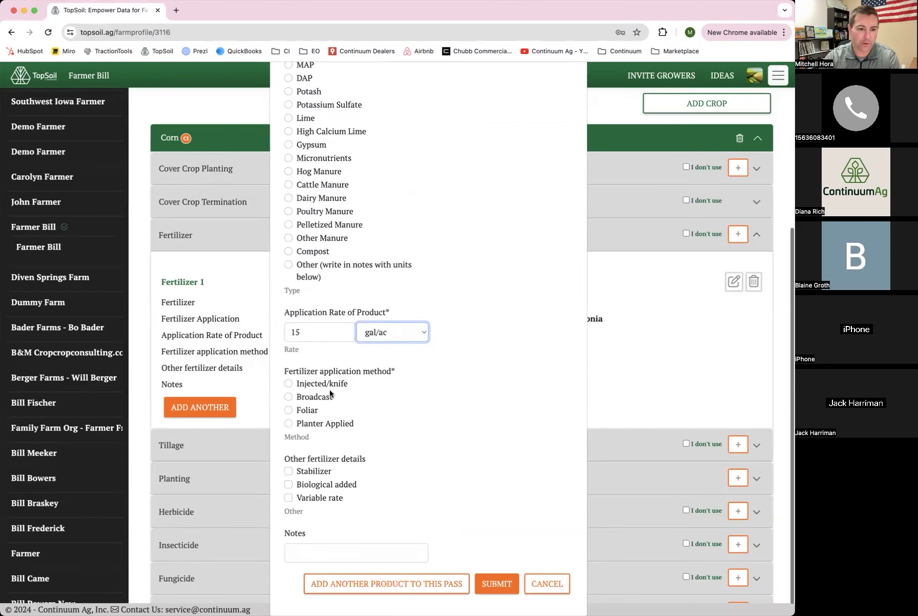
click(289, 384)
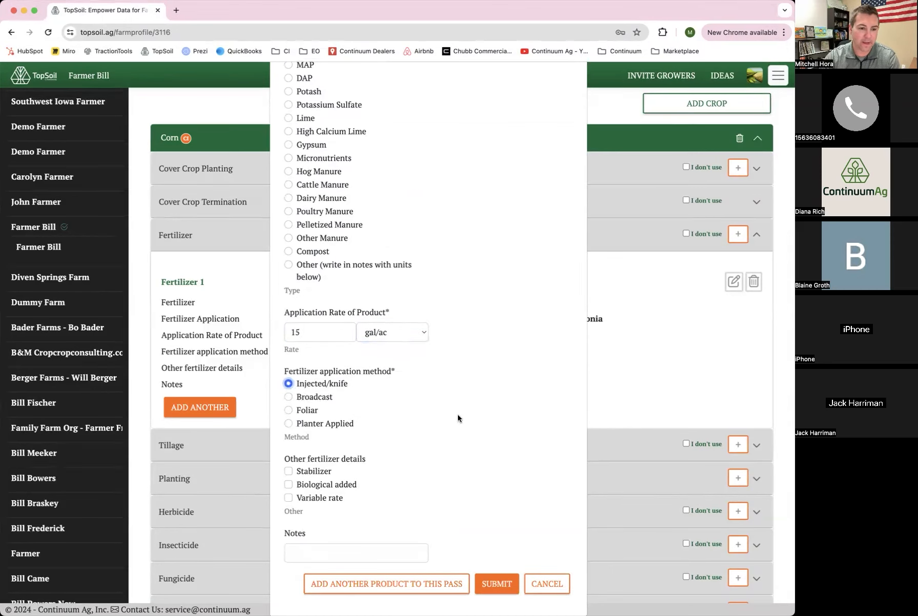
click(496, 584)
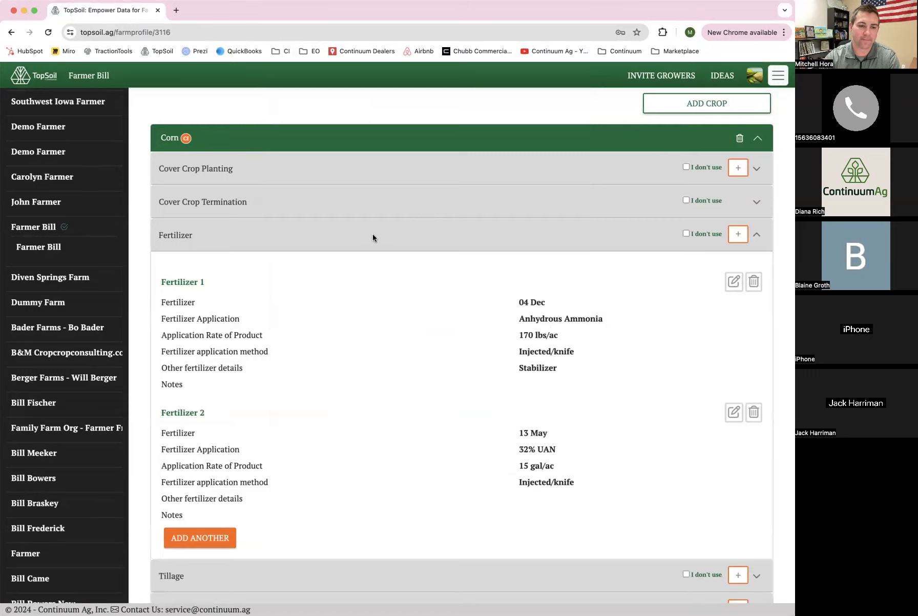
Step: Start a tillage entry for Corn and date it 04/01/2024
scroll(383, 232, down, 5)
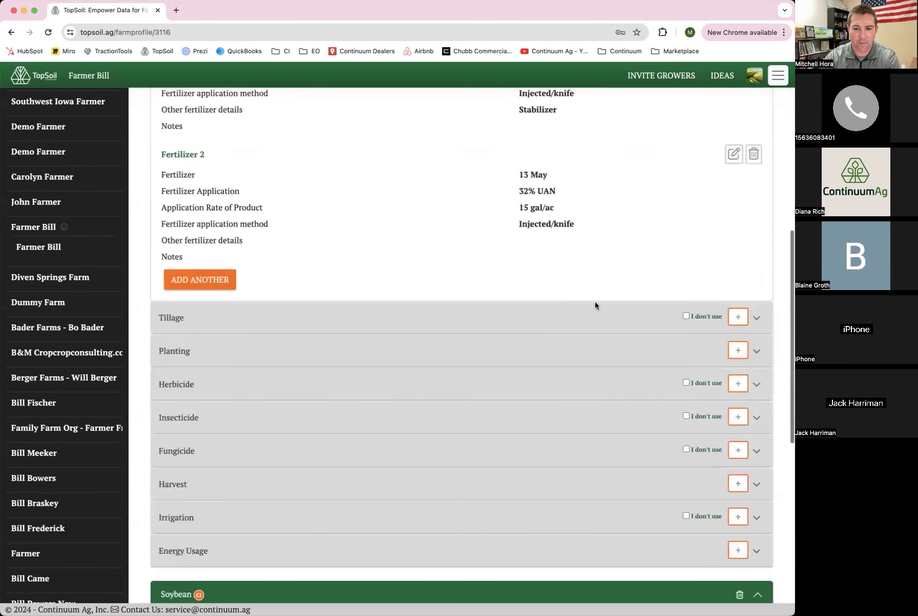
click(731, 318)
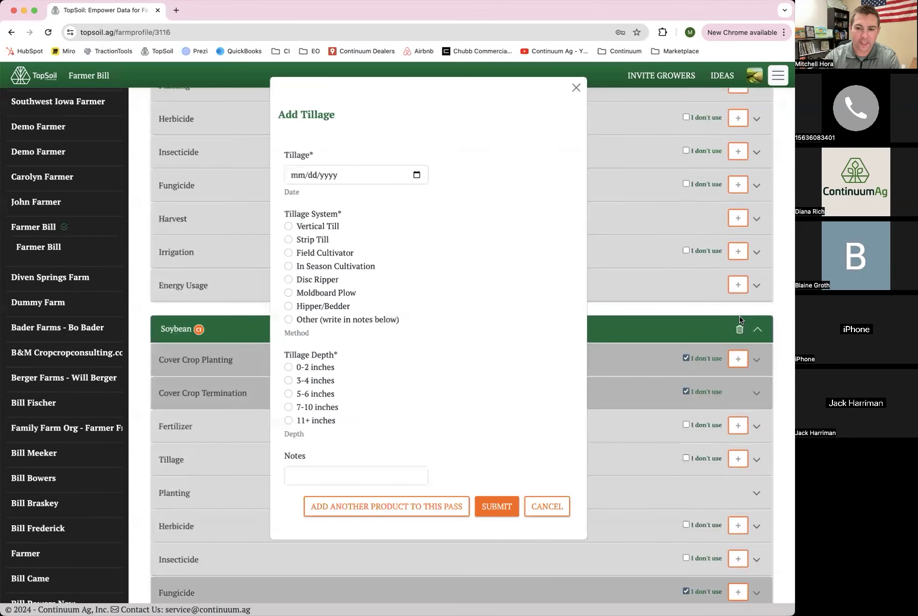
click(417, 175)
click(367, 196)
click(367, 196)
click(368, 196)
click(367, 197)
click(368, 196)
click(367, 196)
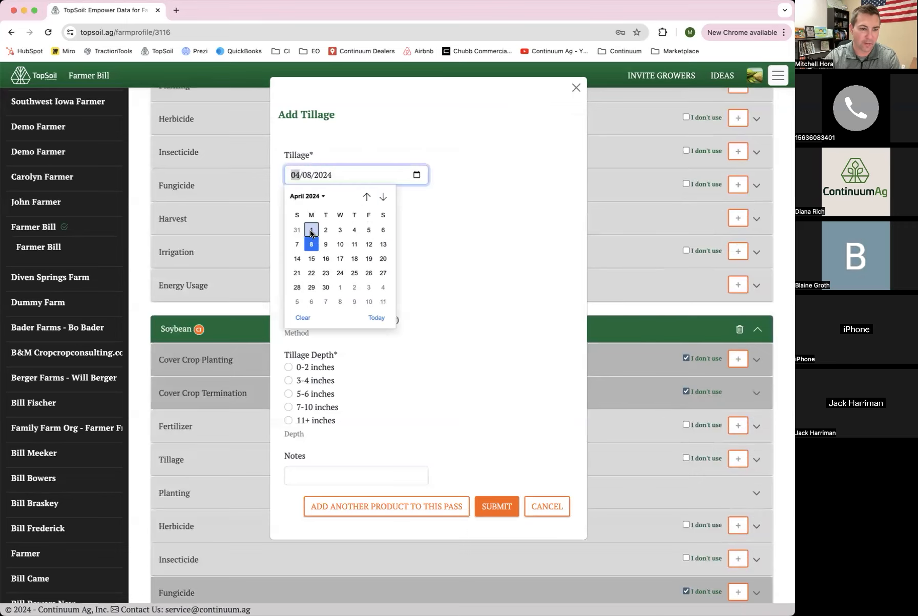
click(311, 231)
Step: Set the tillage system to Strip Till at a depth of 3-4 inches and submit the entry
click(288, 239)
click(289, 380)
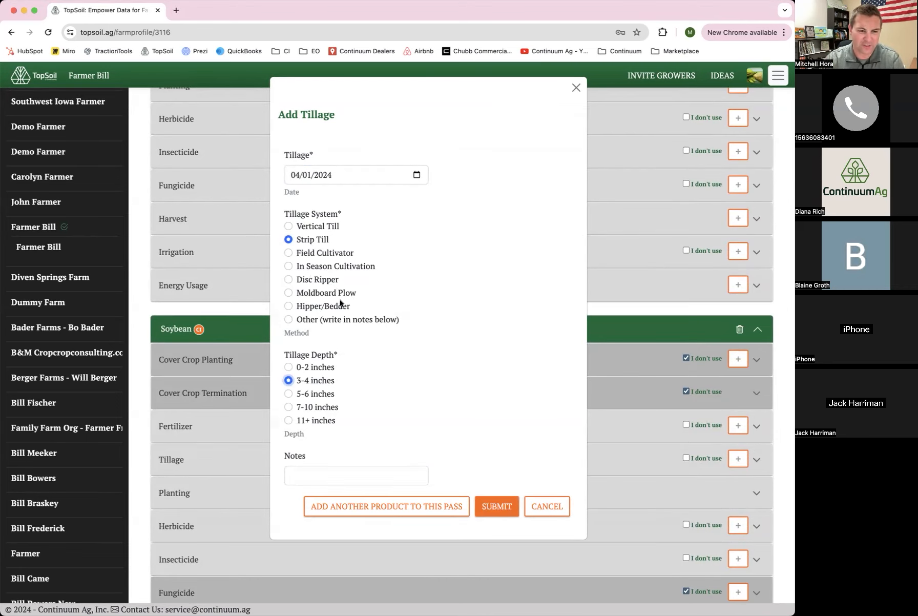
click(499, 506)
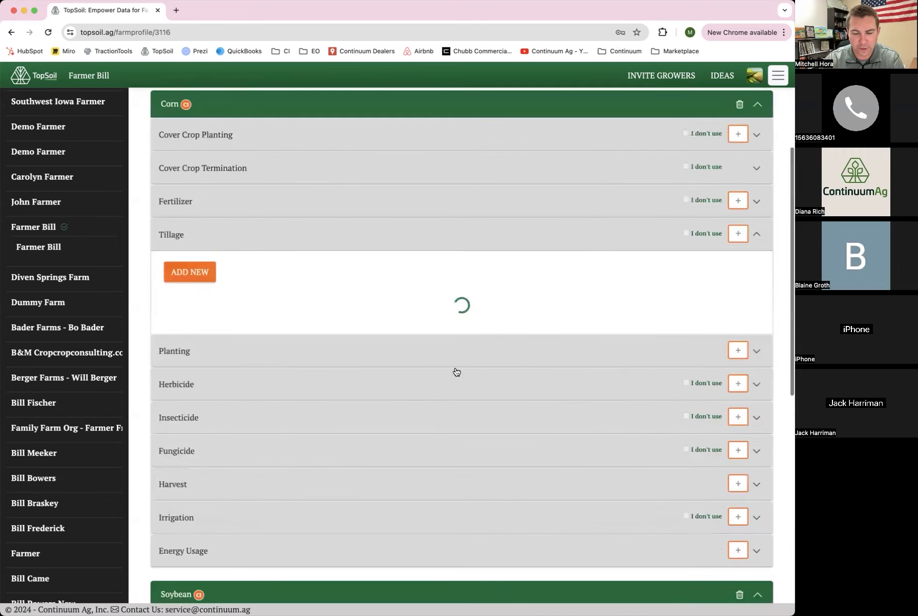
Step: Start a planting entry for Corn with a target date of 04/23/2024 and 30" row spacing
scroll(424, 344, down, 2)
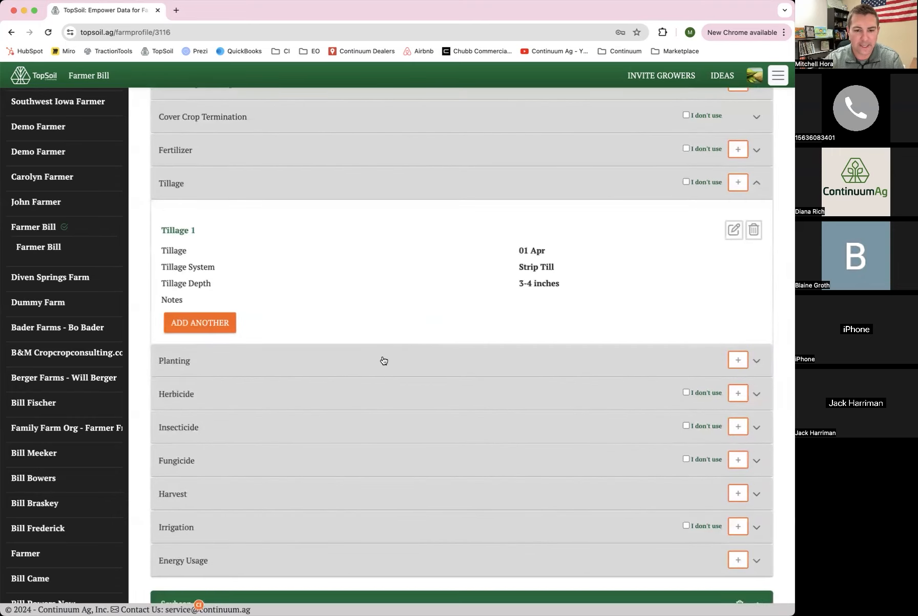
click(738, 359)
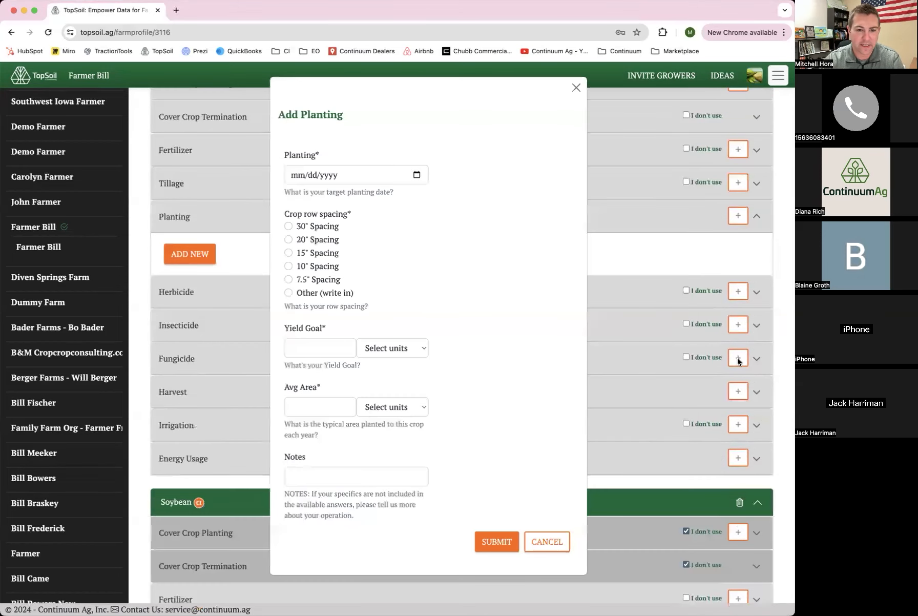
click(416, 175)
click(367, 196)
click(367, 196)
click(367, 196)
click(366, 196)
click(367, 196)
click(367, 196)
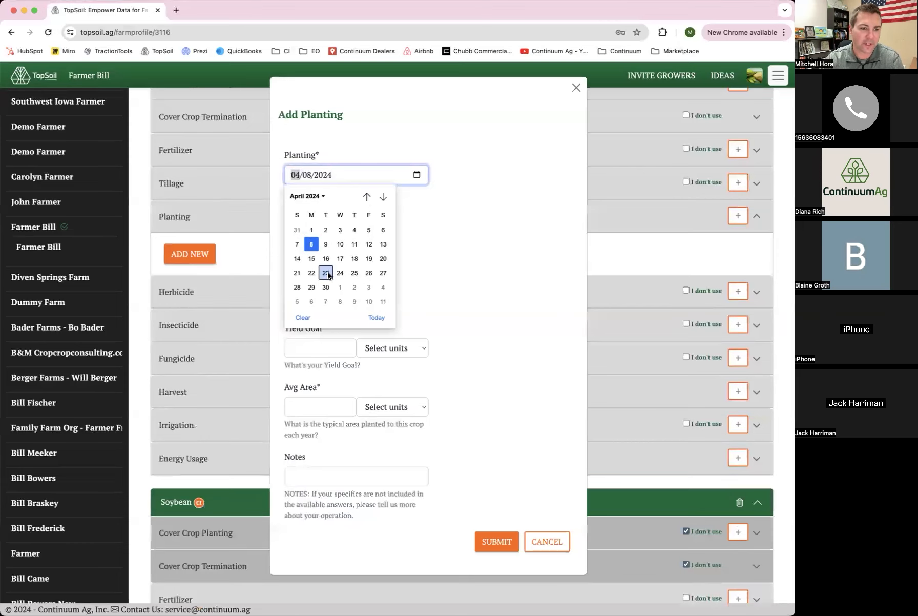
click(327, 273)
click(289, 227)
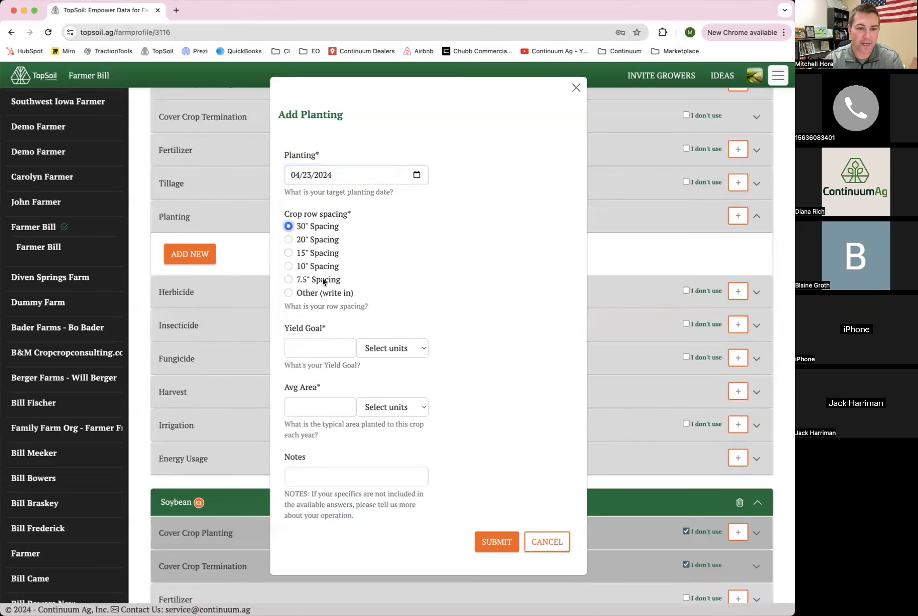
Step: Set the Corn yield goal to 240 bu/ac and the average planted area to 500 acres
click(318, 351)
text(240)
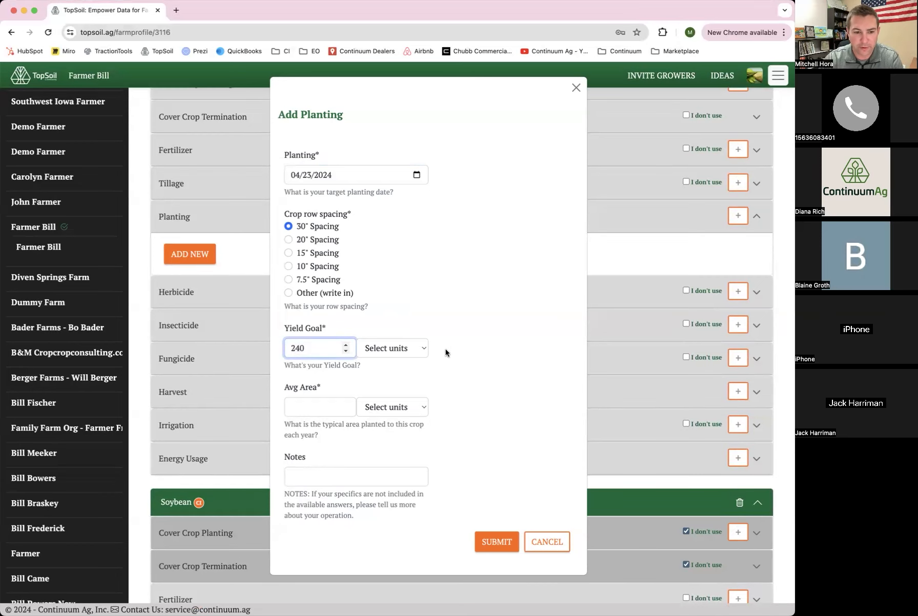
click(399, 348)
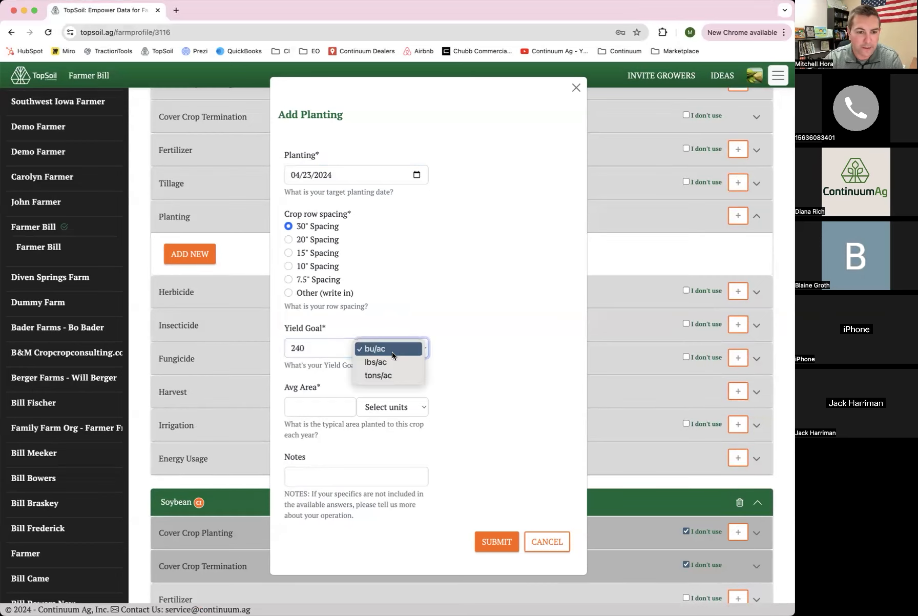
click(393, 351)
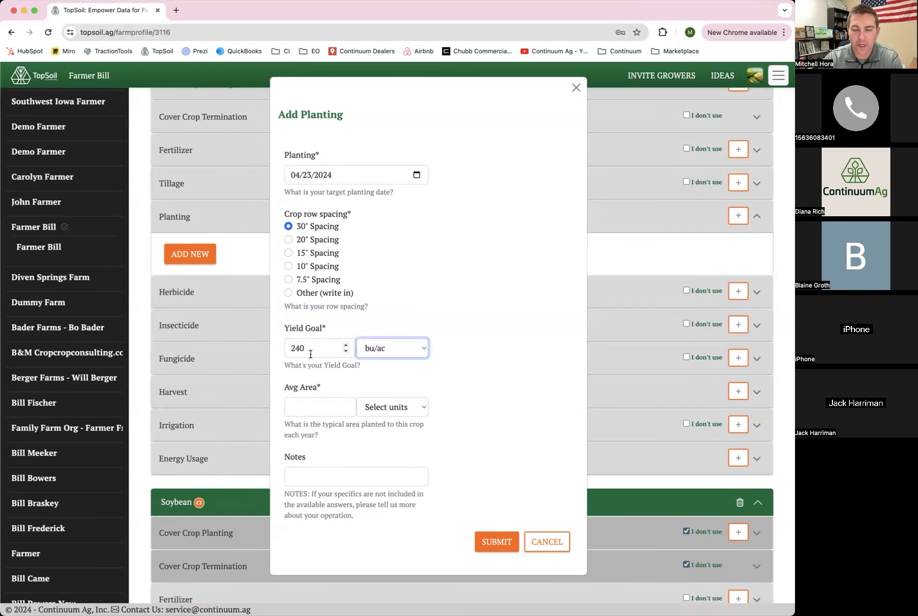
click(309, 407)
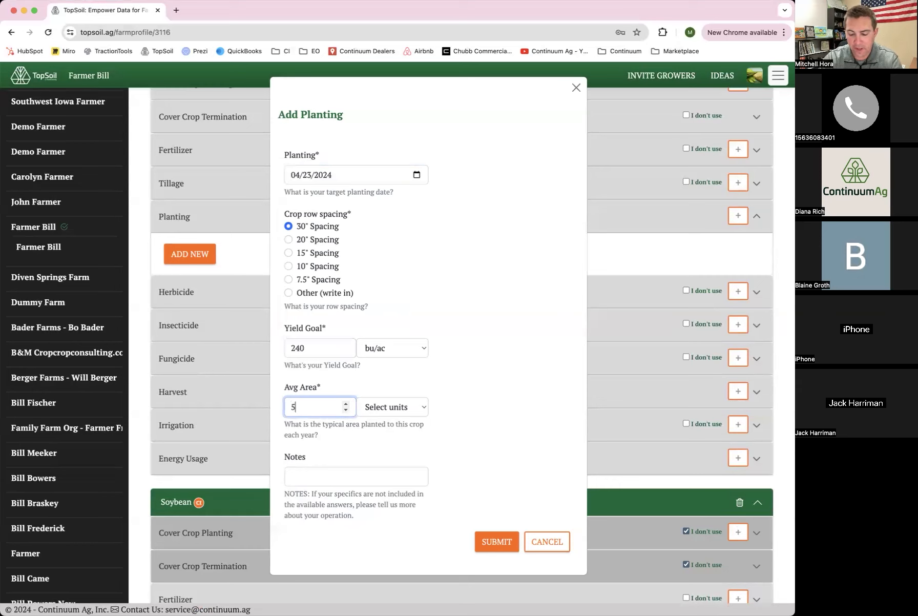
click(378, 408)
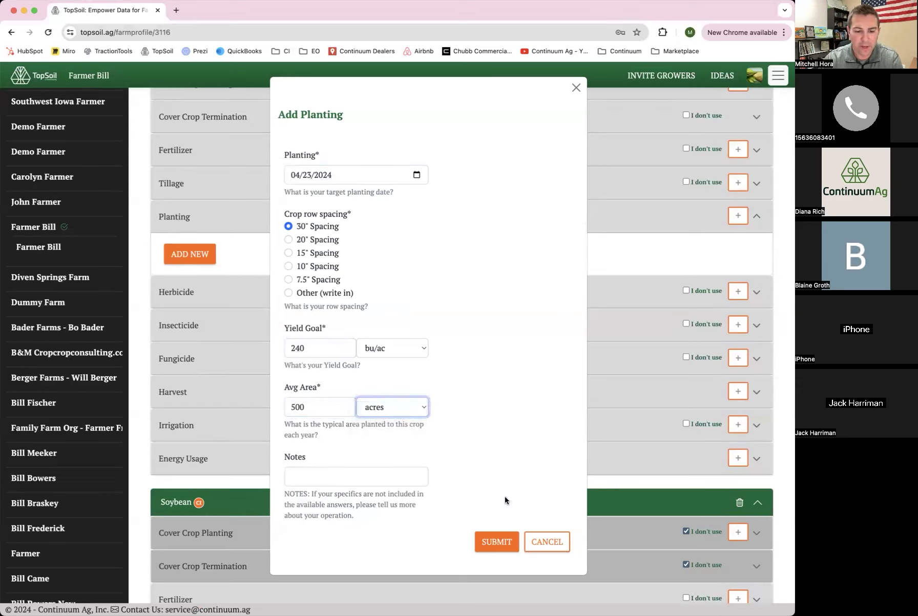